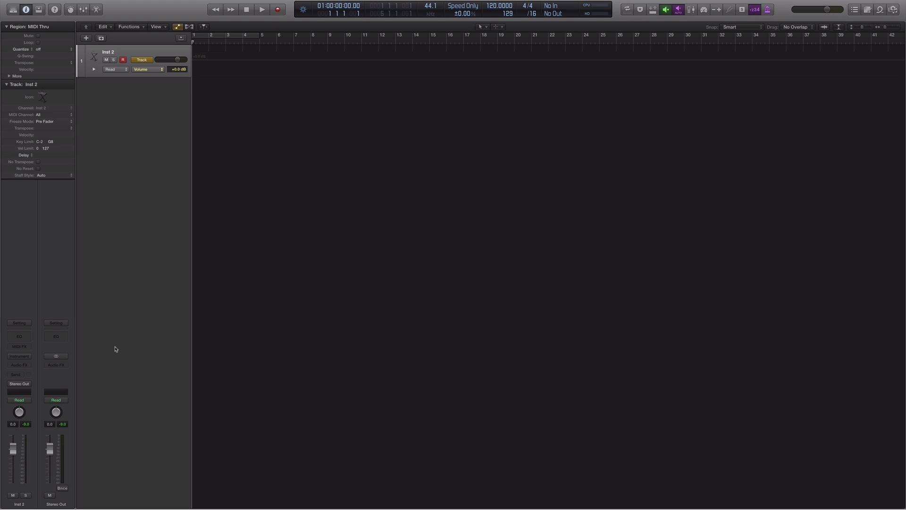
Insert the EXS24 sampler in mono on the Inst 2 track and leave it with no sample instrument loaded
left_click(22, 356)
mouse_move(57, 416)
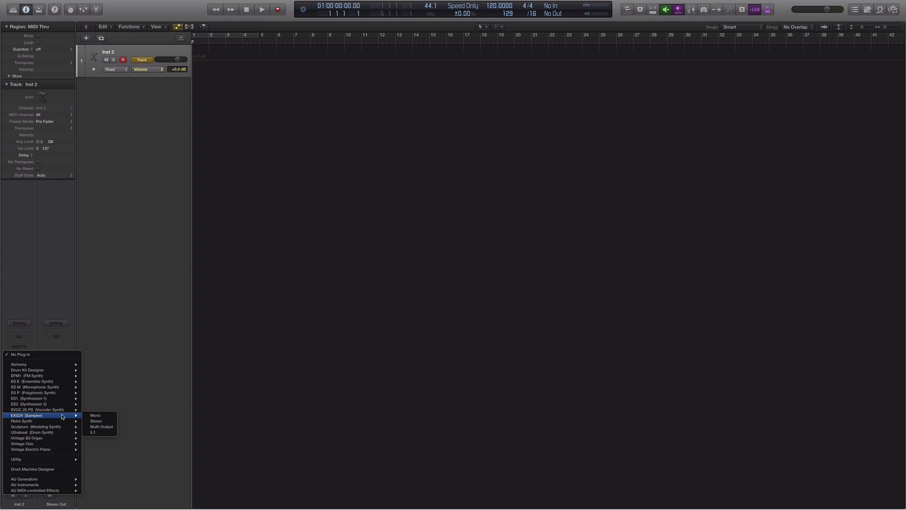
left_click(101, 415)
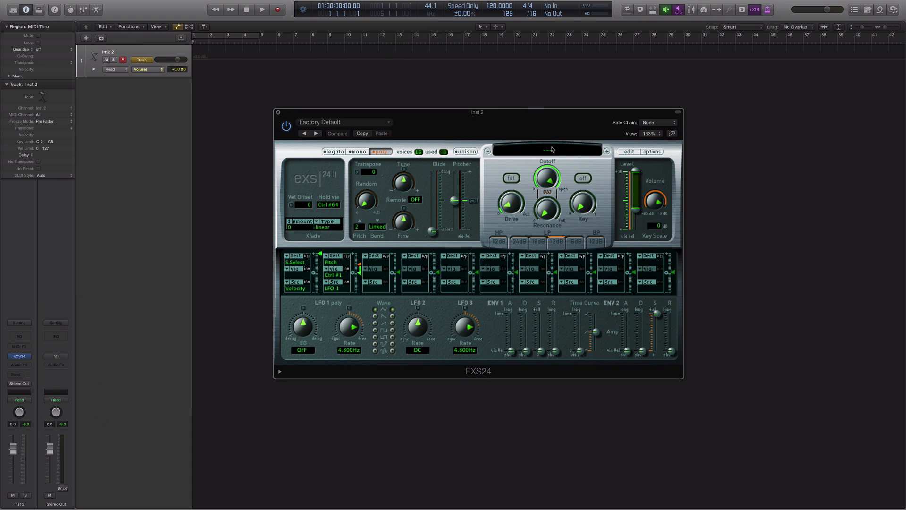
left_click(551, 148)
left_click(576, 155)
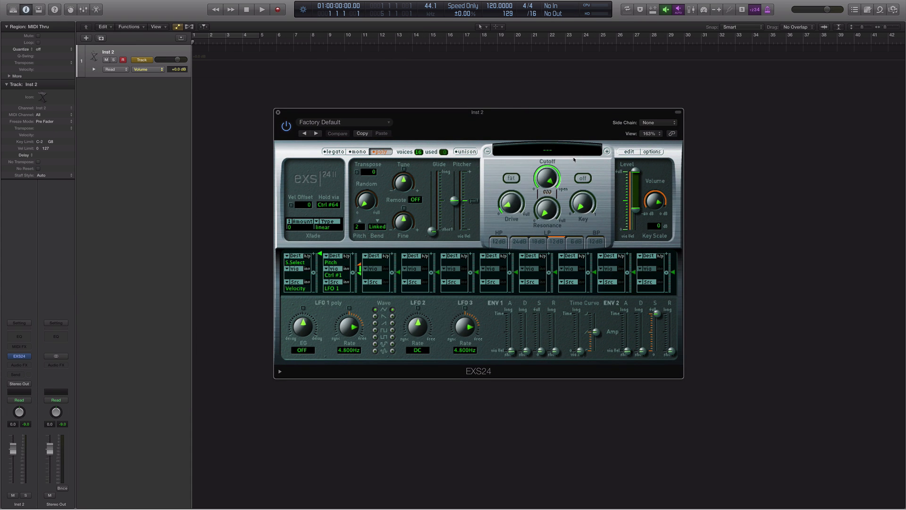
left_click(548, 152)
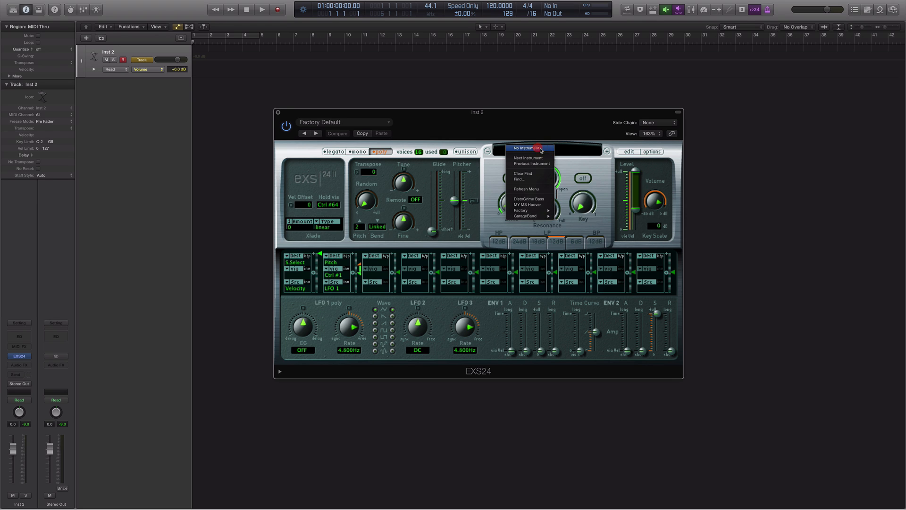
left_click(572, 151)
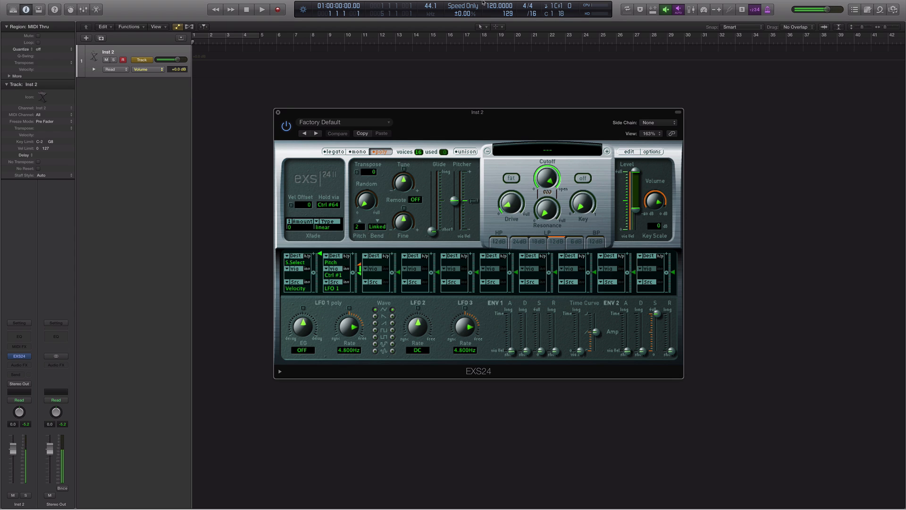
Record a test phrase about two bars long on the Inst 2 track and open its region in the Piano Roll
left_click(278, 9)
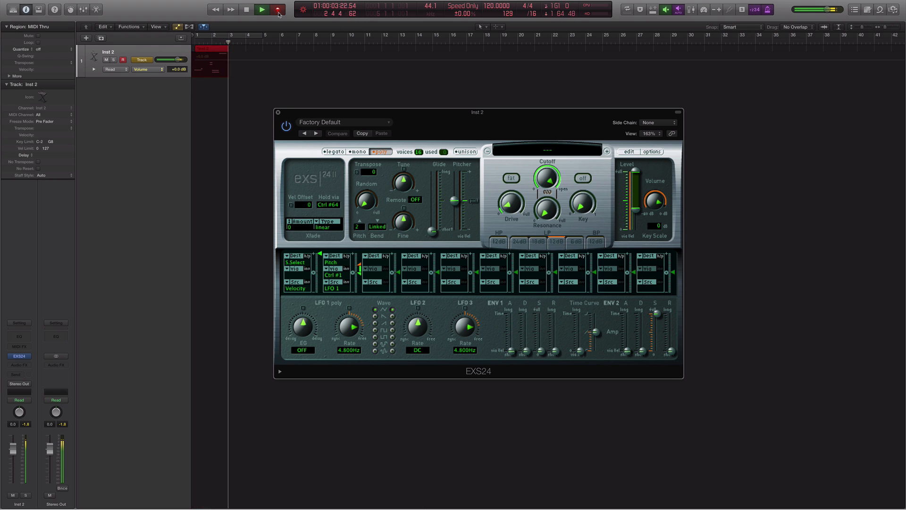
key("space")
double_click(215, 53)
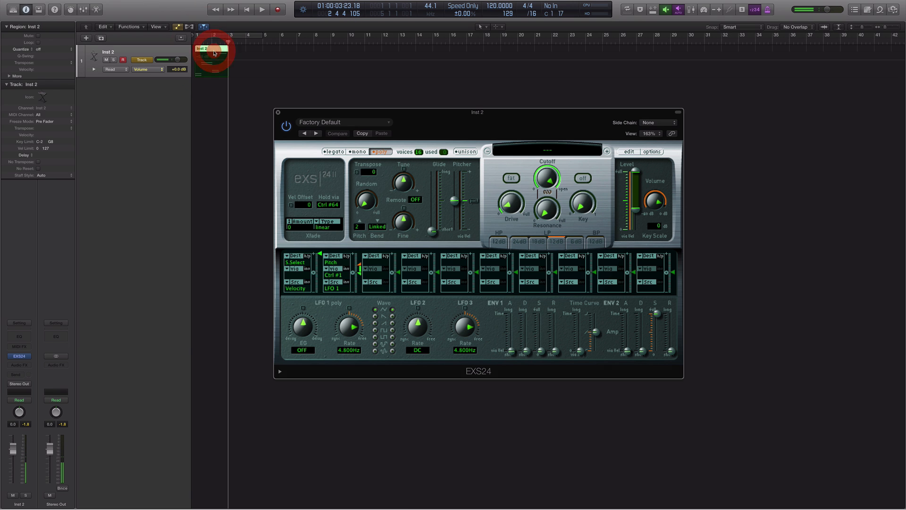
left_click_drag(311, 112, 438, 79)
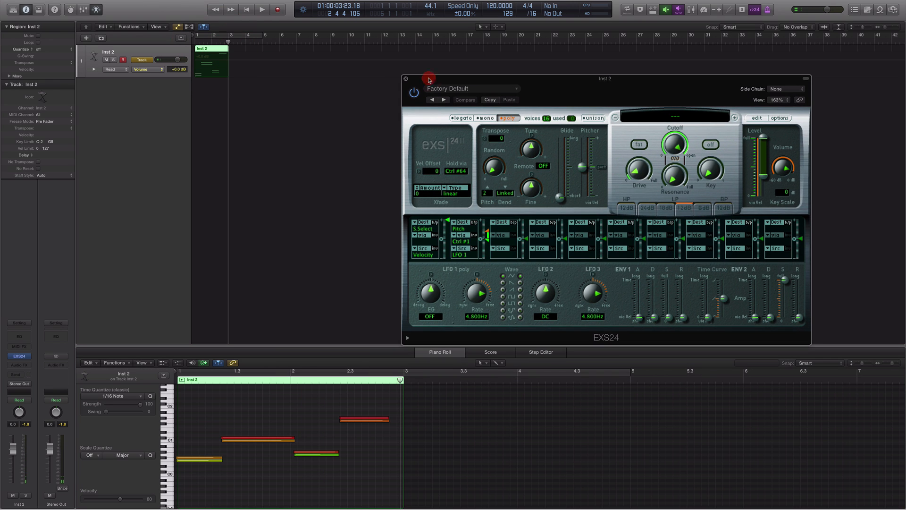
key("shift+section")
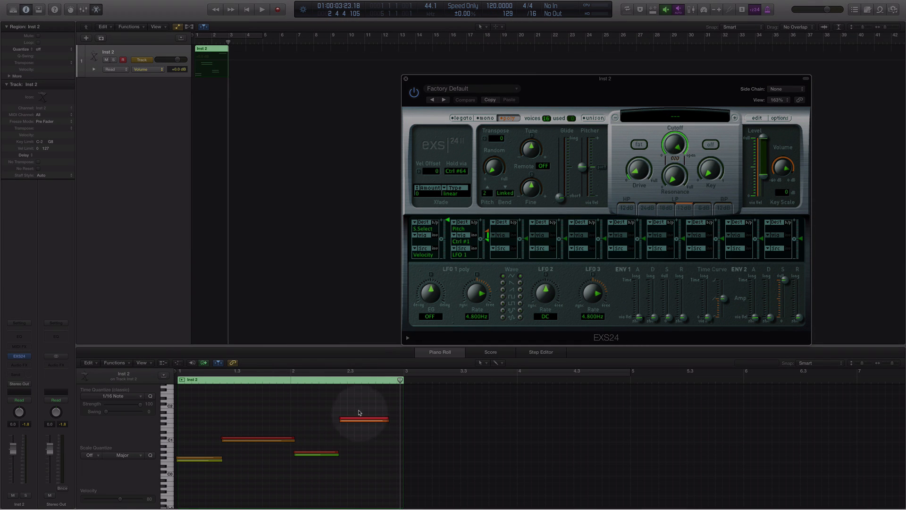
key("shift+section")
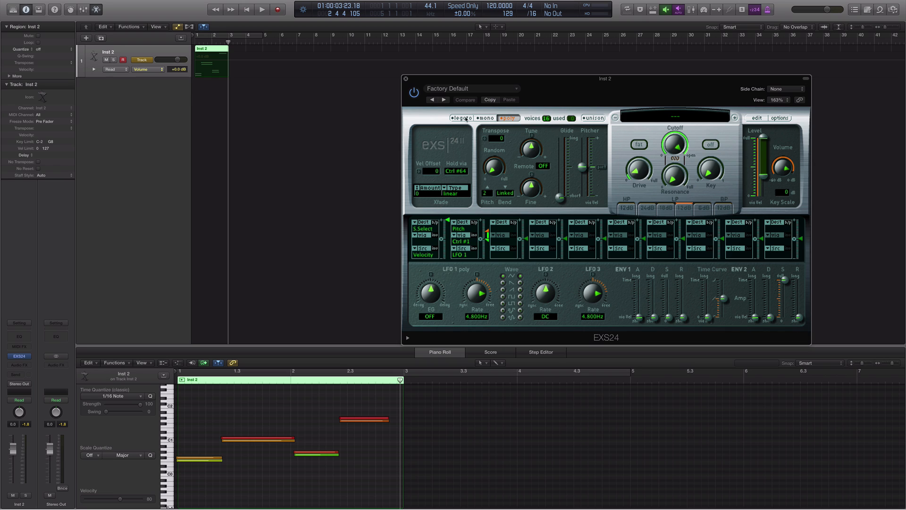
Close the EXS24 window and delete the recorded test region from the Inst 2 track
left_click(406, 79)
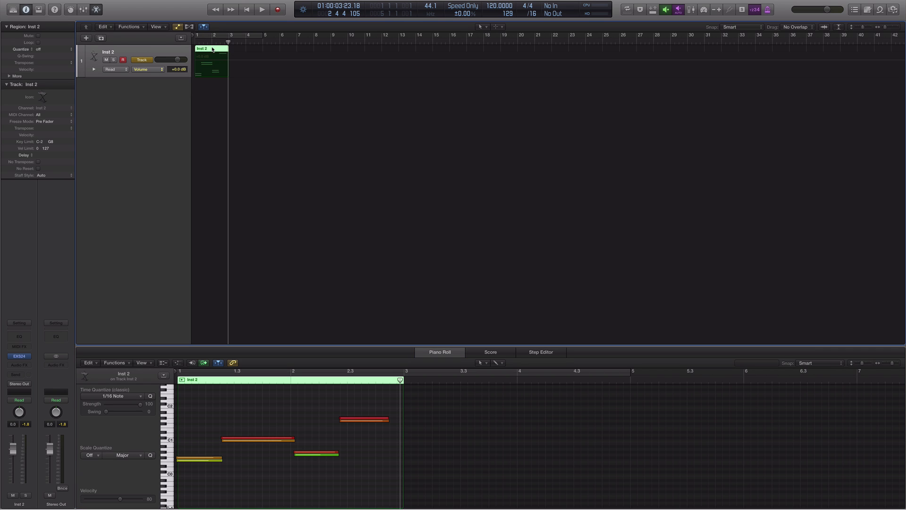
key("Delete")
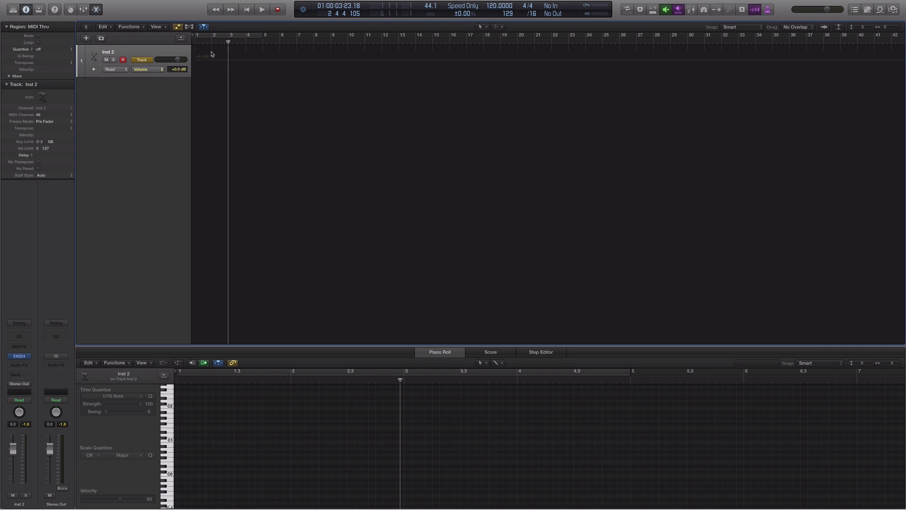
Reopen EXS24, limit its voices to 1 and raise the Glide slider slightly
left_click(19, 356)
left_click_drag(590, 80, 447, 67)
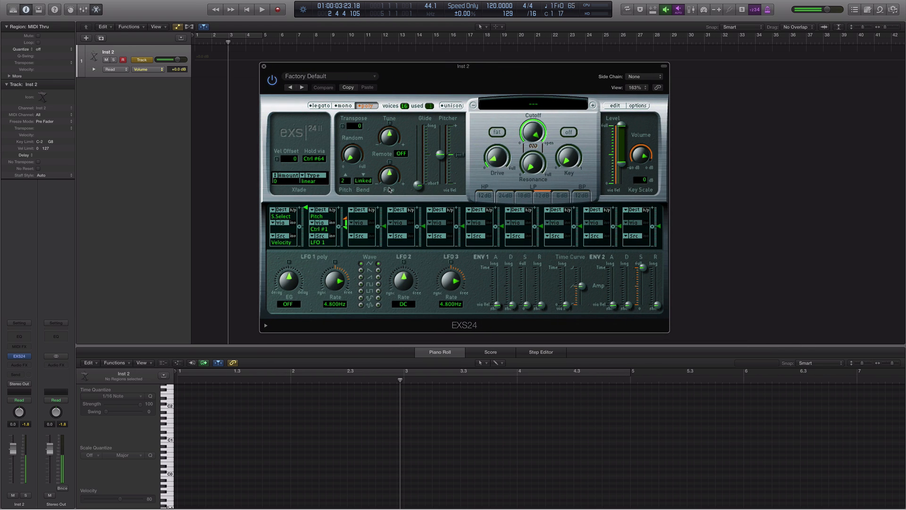
left_click_drag(402, 106, 409, 169)
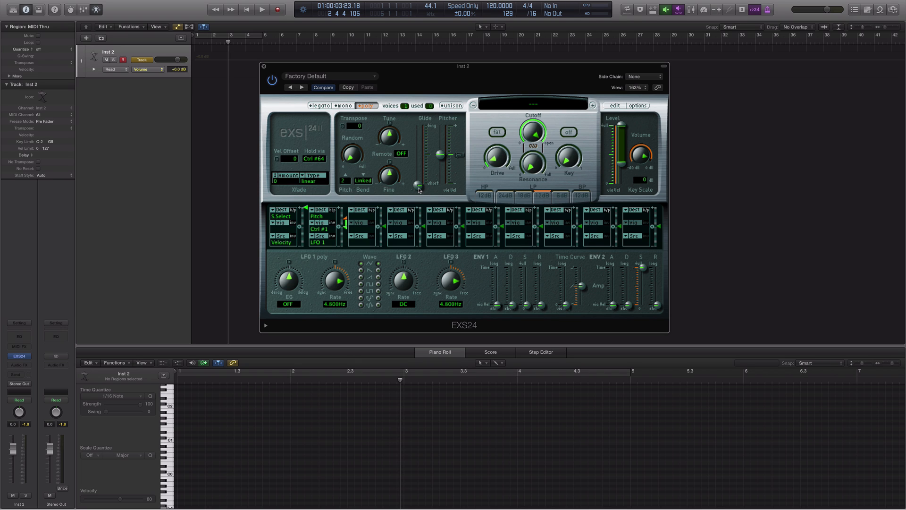
left_click_drag(419, 190, 420, 172)
In the third EXS24 modulation slot, choose LFO 2 as the source and Volume as the destination
left_click(362, 244)
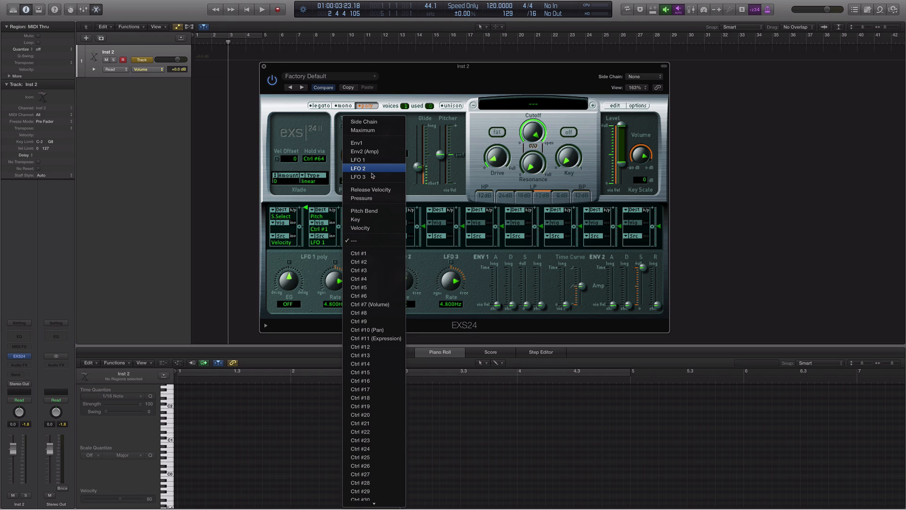
left_click(371, 169)
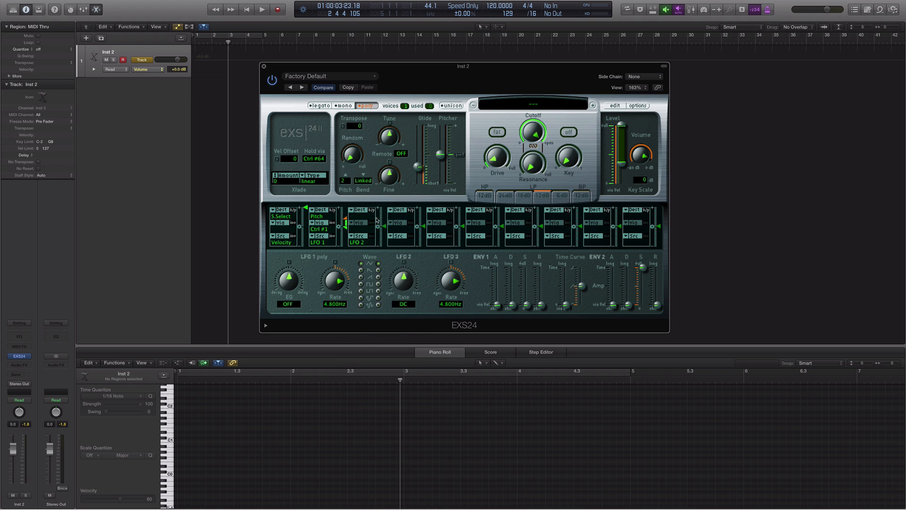
left_click(364, 219)
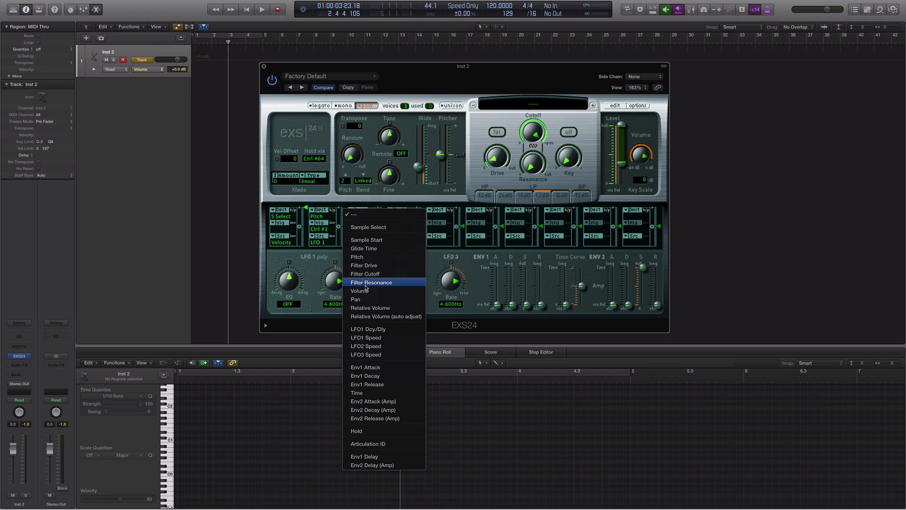
left_click(366, 291)
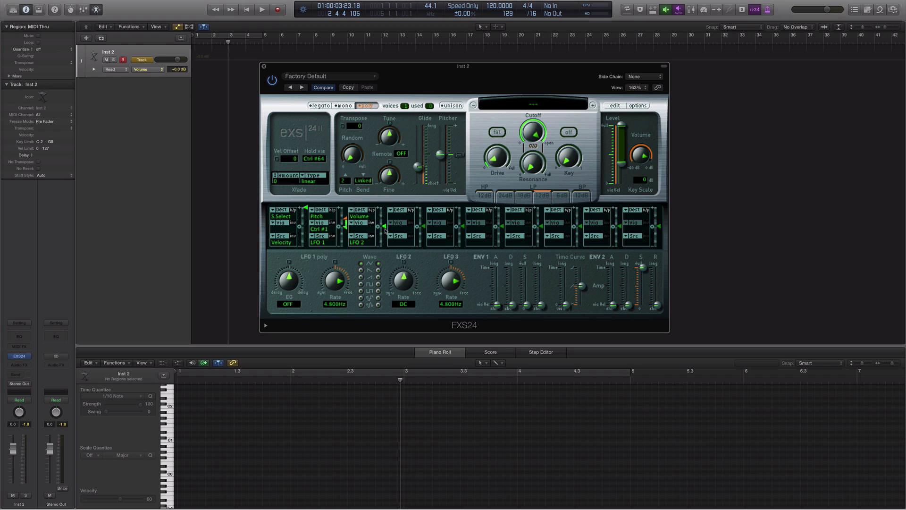
Raise the LFO 2 to Volume modulation amount to maximum and set the LFO 2 rate to 1.220 Hz, closing EXS24 when done
left_click_drag(385, 230, 388, 184)
mouse_move(404, 278)
left_mouse_down()
mouse_move(405, 270)
mouse_move(406, 279)
left_mouse_up()
mouse_move(385, 211)
left_mouse_down()
mouse_move(384, 232)
mouse_move(391, 201)
left_mouse_up()
left_click_drag(409, 282, 407, 284)
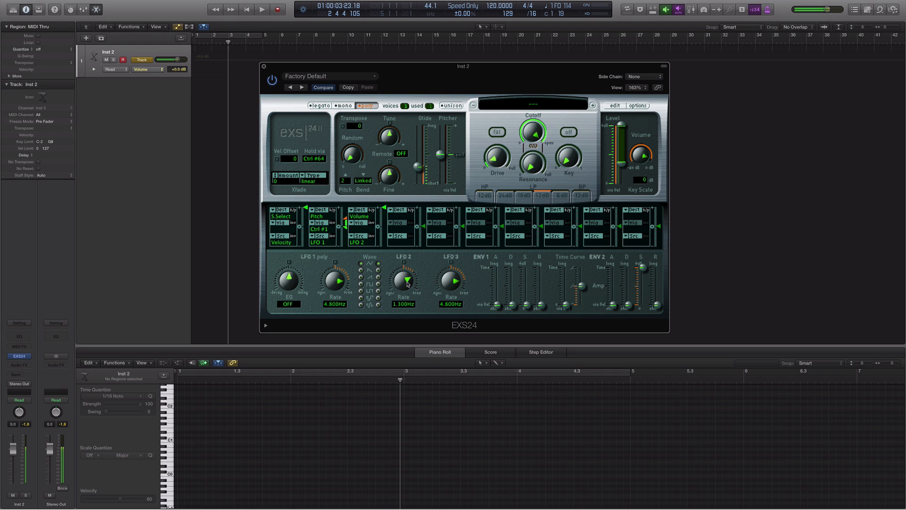
left_click_drag(408, 284, 407, 285)
left_click_drag(300, 66, 359, 72)
left_click(324, 72)
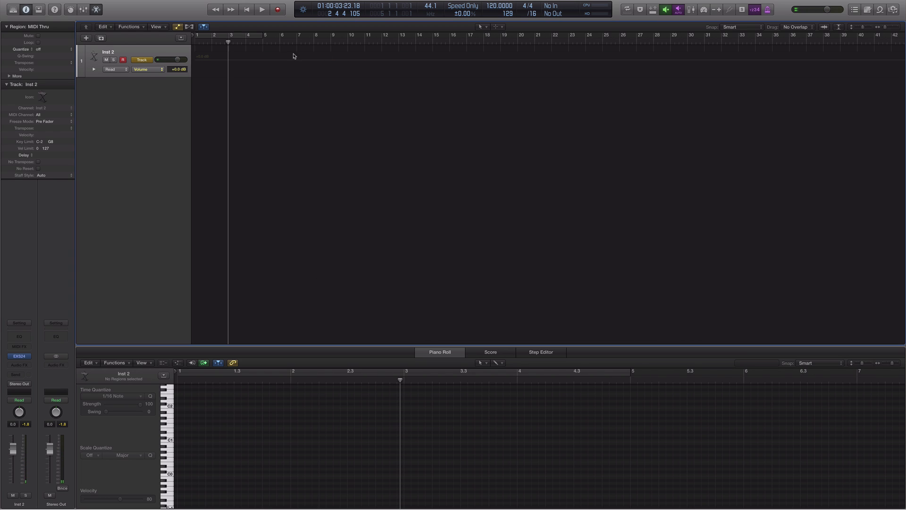
Enable a two-bar cycle range over bars 1 and 2 and return the playhead to the project start
left_click(248, 36)
left_click_drag(263, 36, 227, 51)
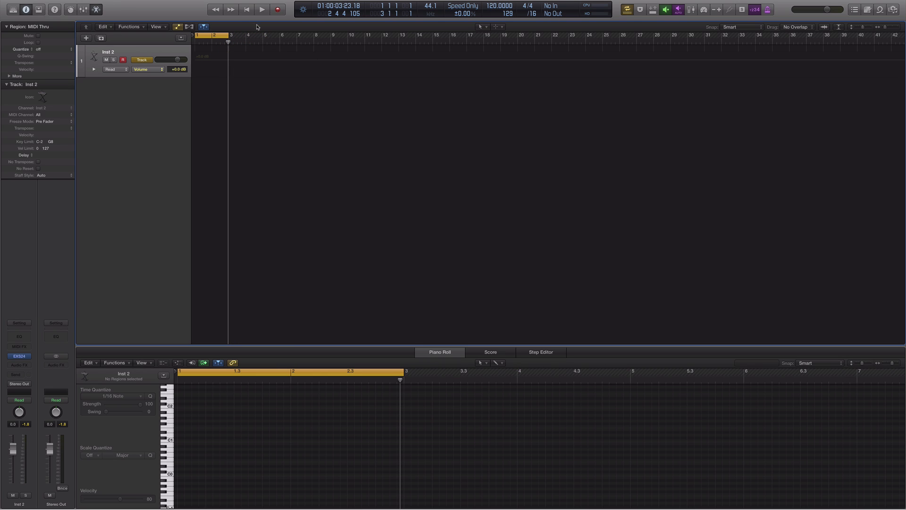
left_click(247, 10)
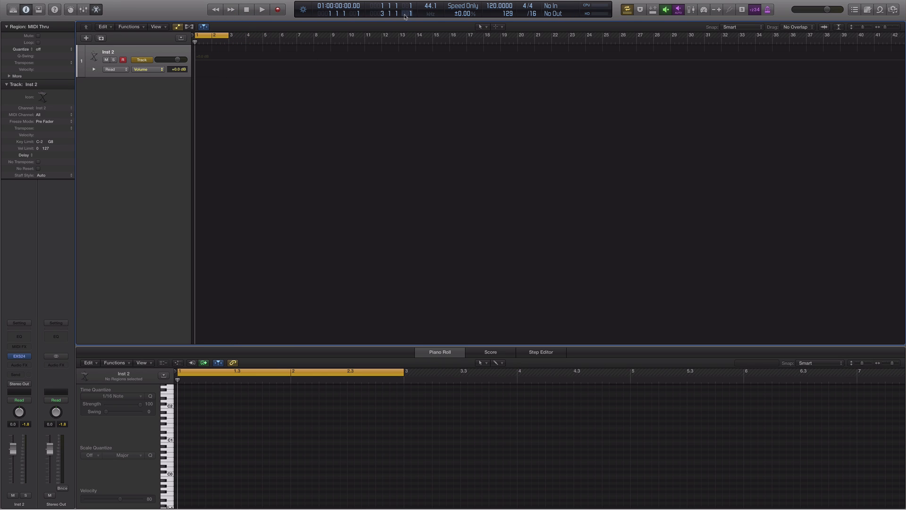
Set the project tempo to 140 BPM and the EXS24 LFO 2 rate to 2.300 Hz
double_click(492, 6)
type("140")
key("Return")
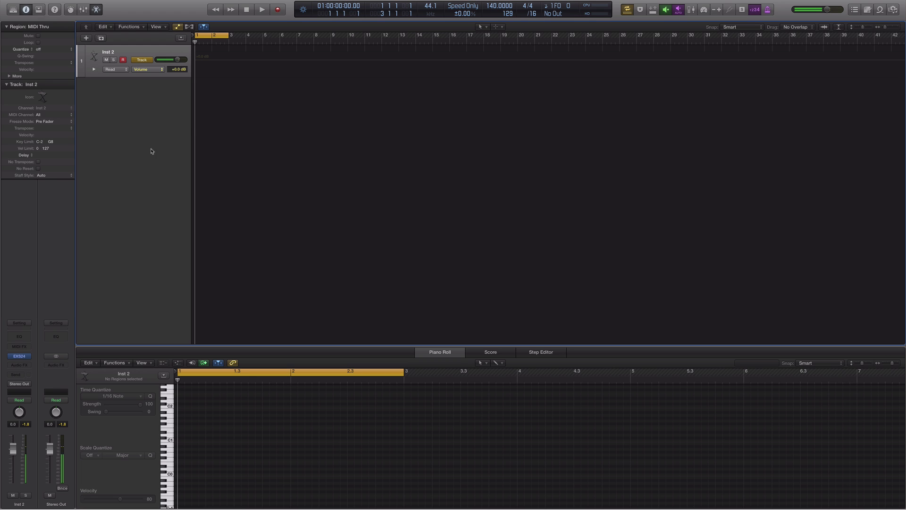
left_click(20, 357)
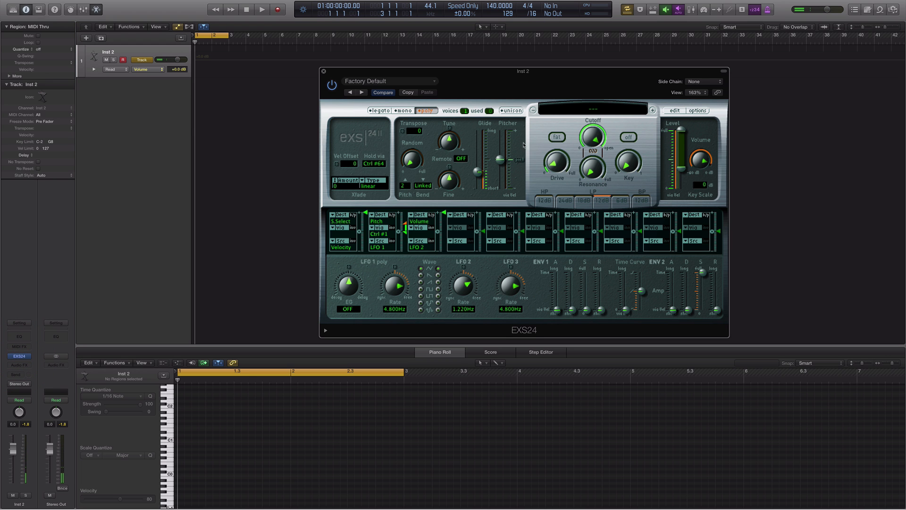
left_click_drag(459, 277, 464, 285)
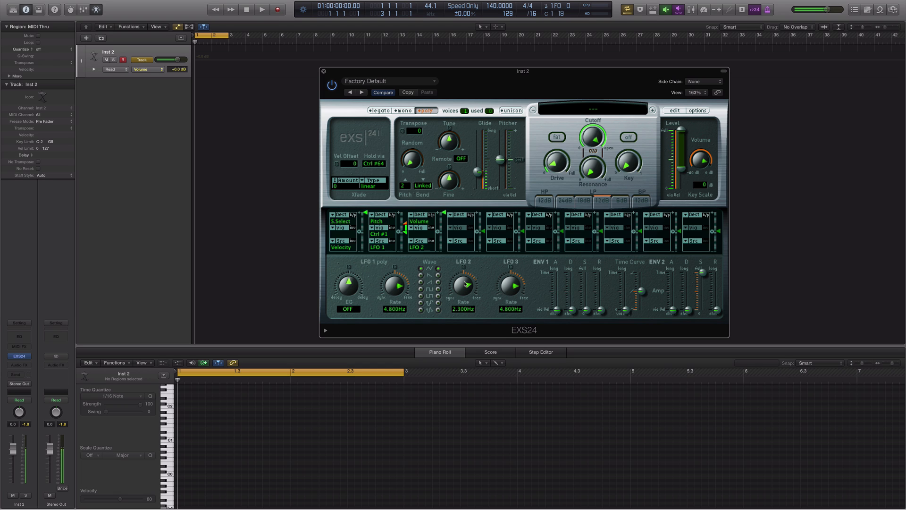
Record a short three-note take in the cycle range, quantize all its notes to 1/16 Note and play it back
key("space")
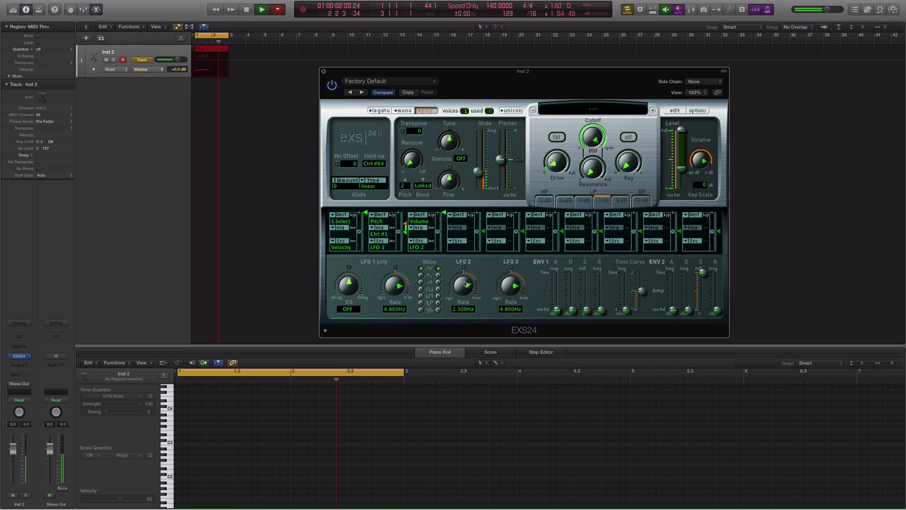
key("space")
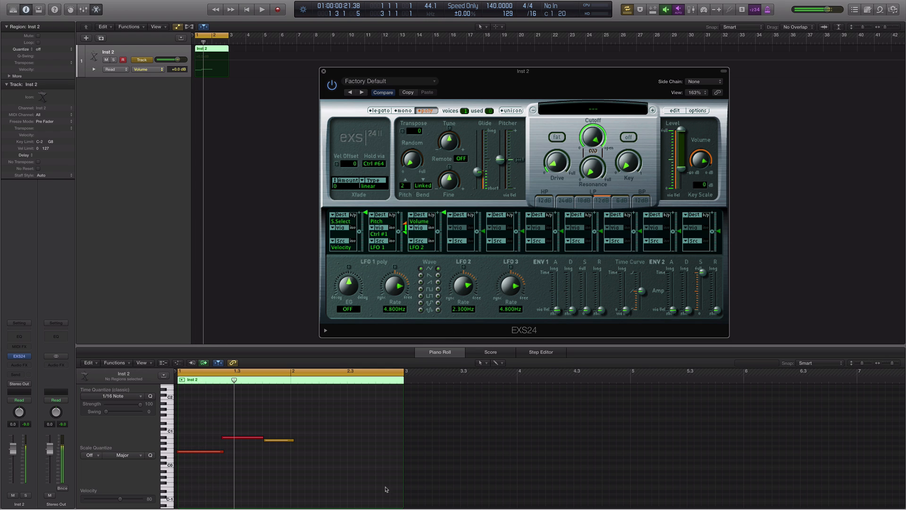
left_click(186, 476)
key("super+a")
key("q")
key("space")
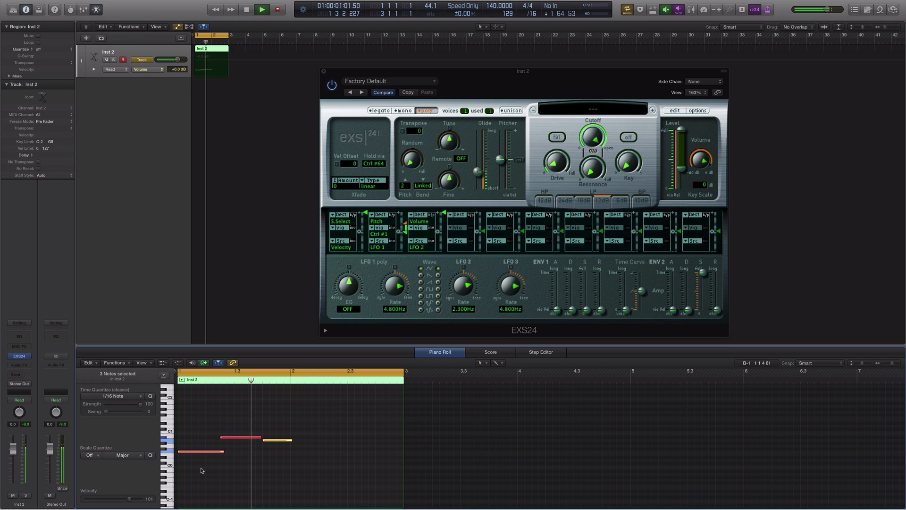
key("space")
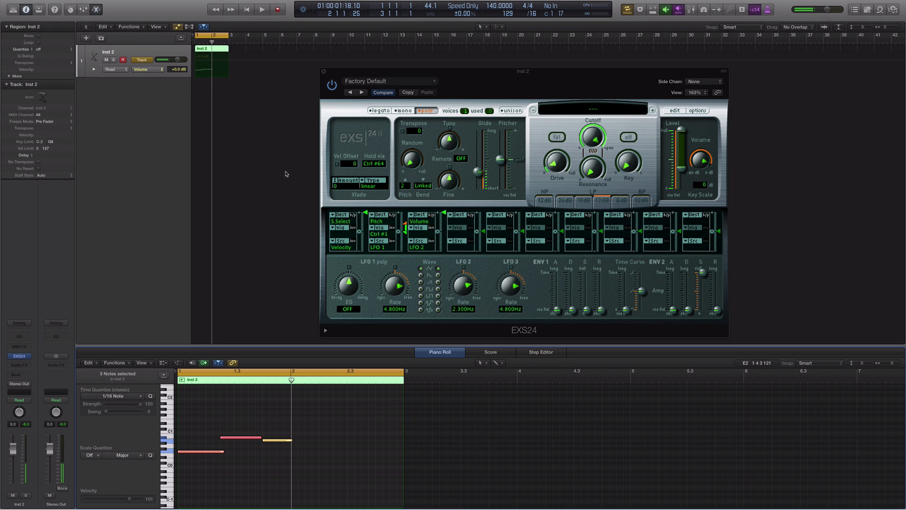
Delete the three-note region from the Inst 2 track
left_click(219, 48)
key("Delete")
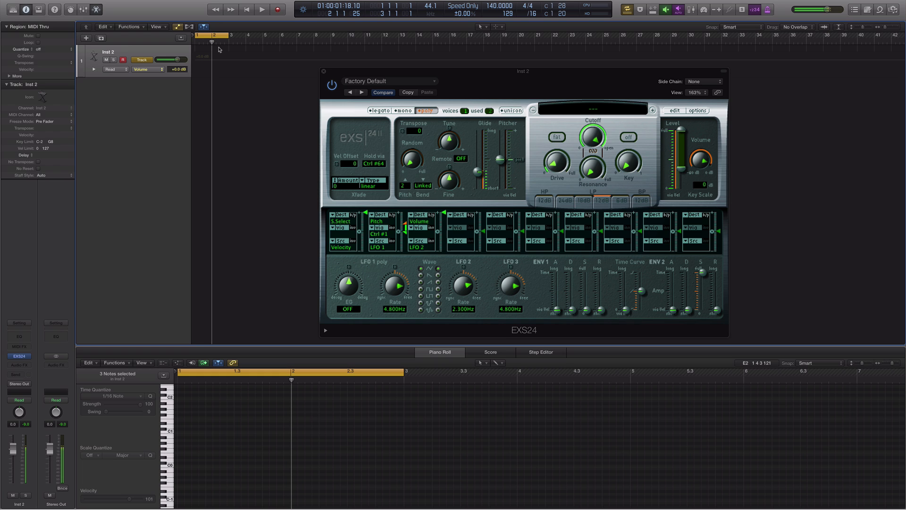
key("space")
key("space")
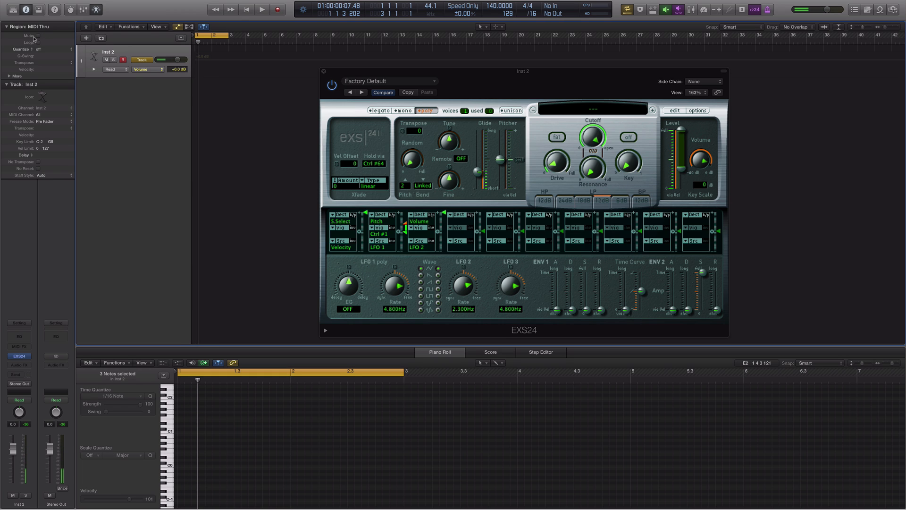
Set the default MIDI region quantize to 1/8 Note, and record and play back a five-note bass phrase over bars 1 and 2
left_click(45, 50)
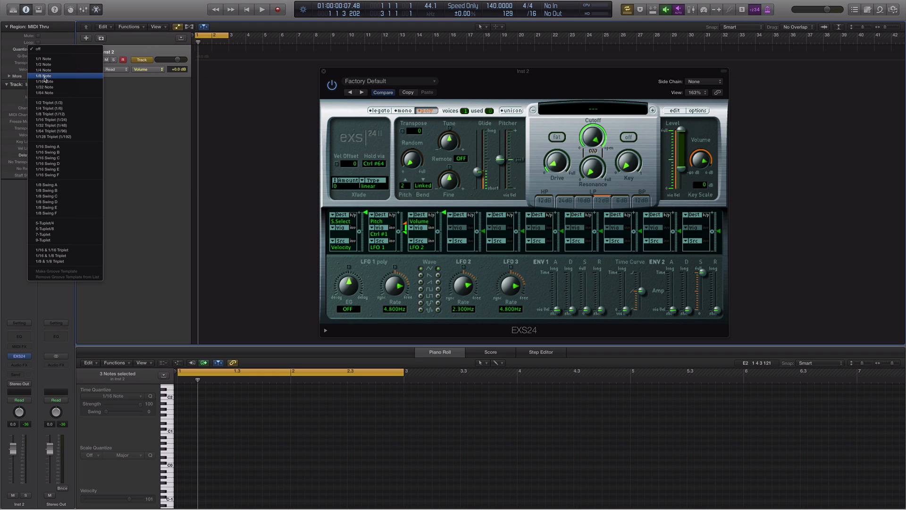
left_click(44, 75)
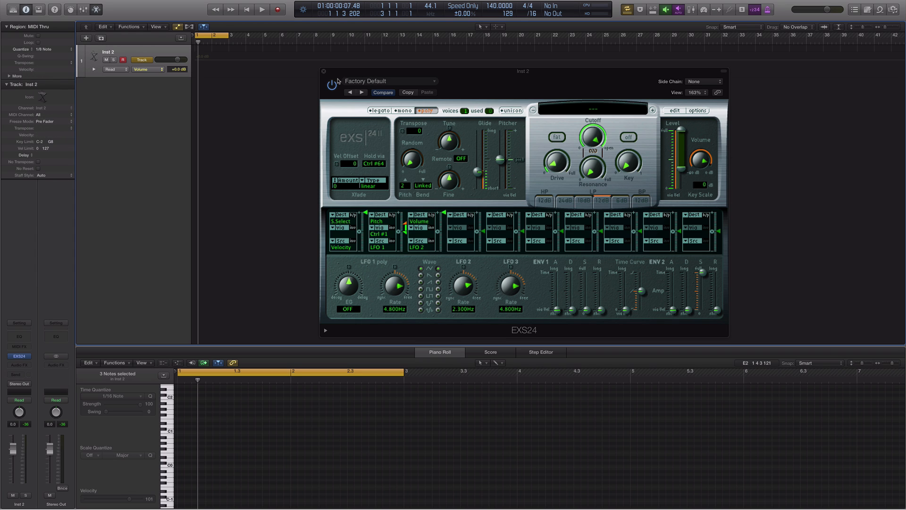
key("space")
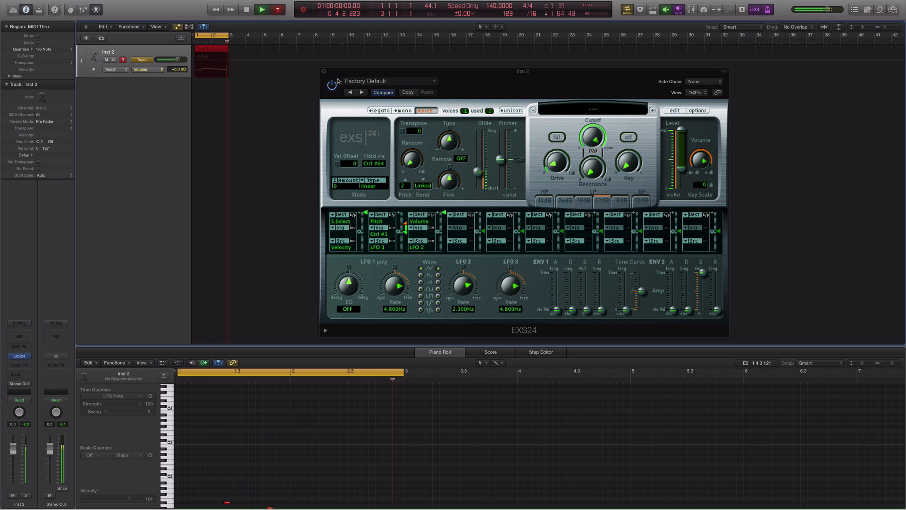
key("space")
key("space")
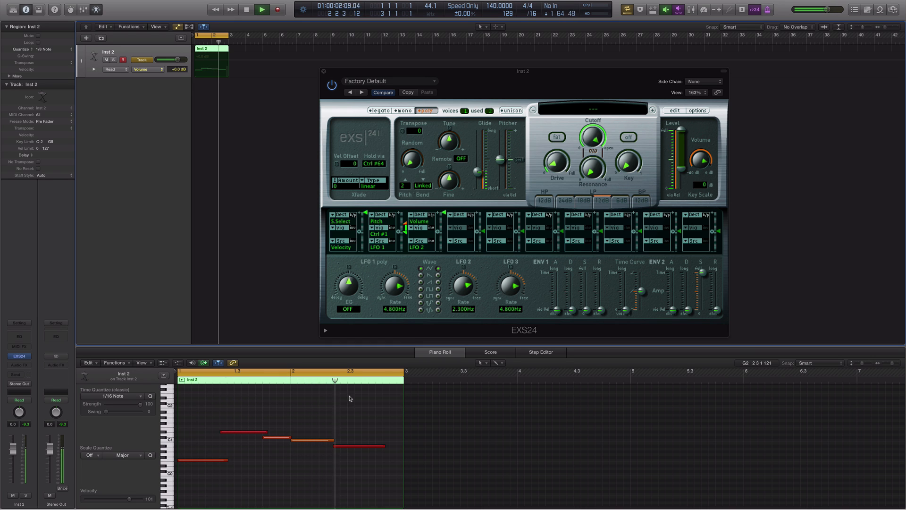
Extend the last note of the bass phrase to the end of bar 2 and stop playback
left_click_drag(384, 446, 404, 453)
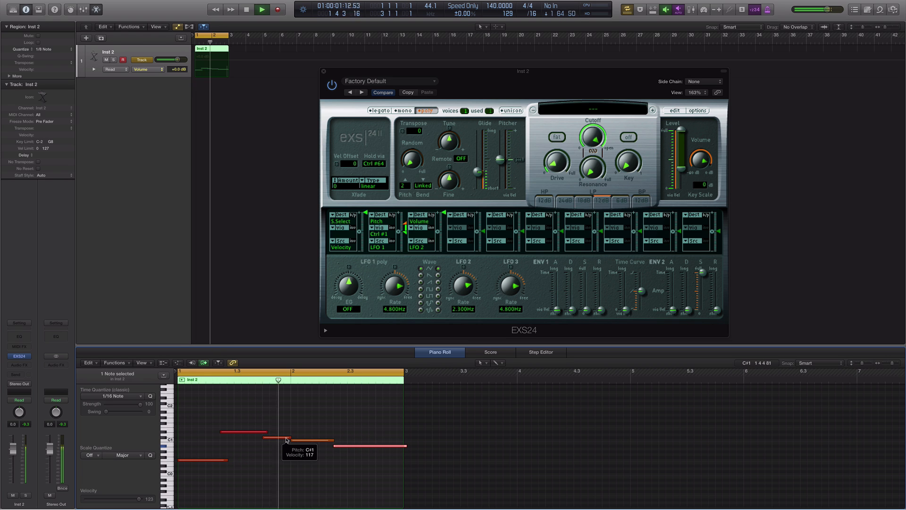
key("space")
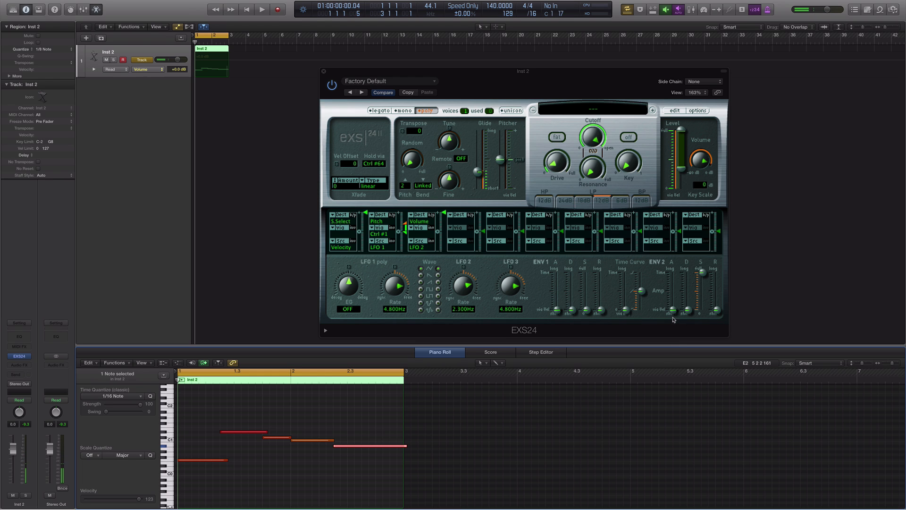
Raise the EXS24 ENV 2 attack and release slightly above their minimum, fine-tuning both while auditioning the loop
left_click_drag(674, 316, 717, 304)
key("space")
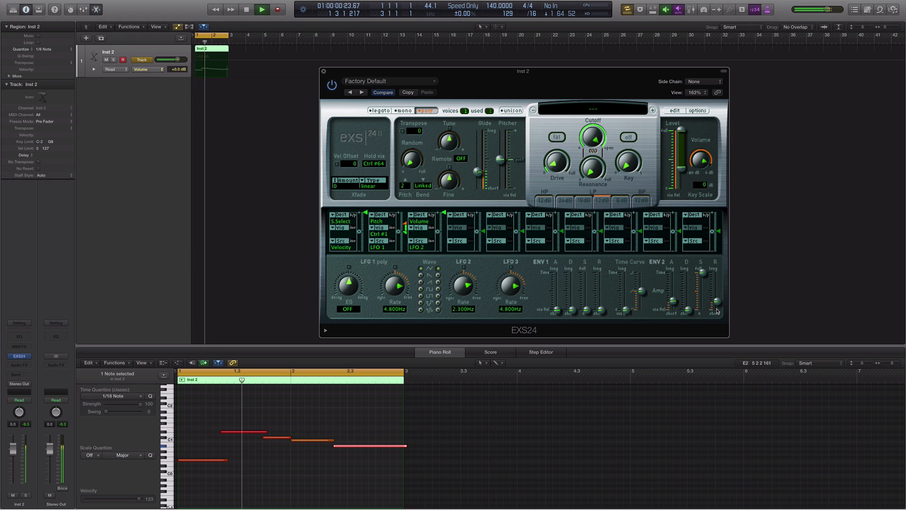
left_click(674, 302)
left_click_drag(674, 303, 717, 305)
key("space")
left_click(672, 306)
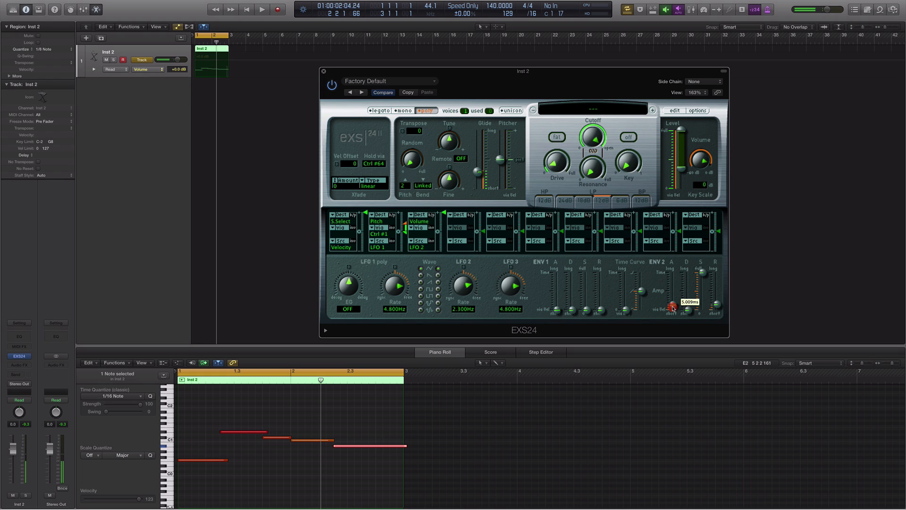
left_click(719, 304)
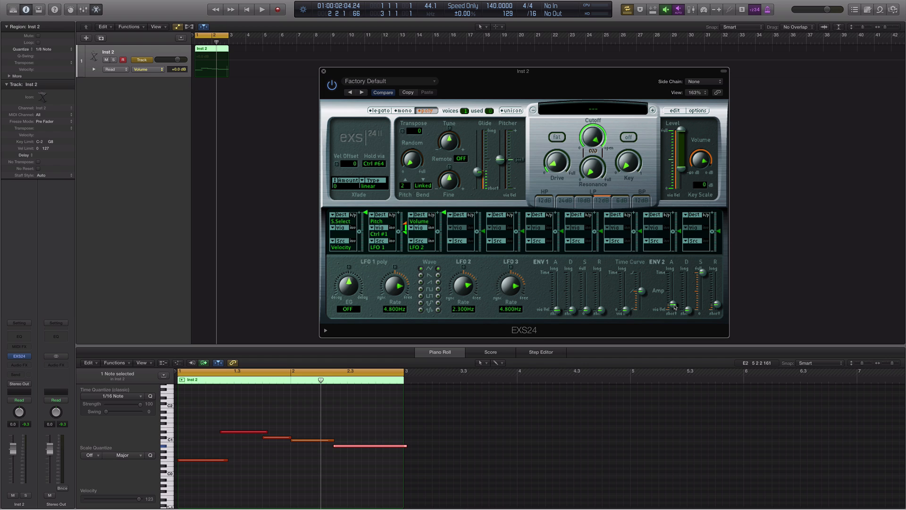
left_click_drag(673, 310, 717, 303)
key("space")
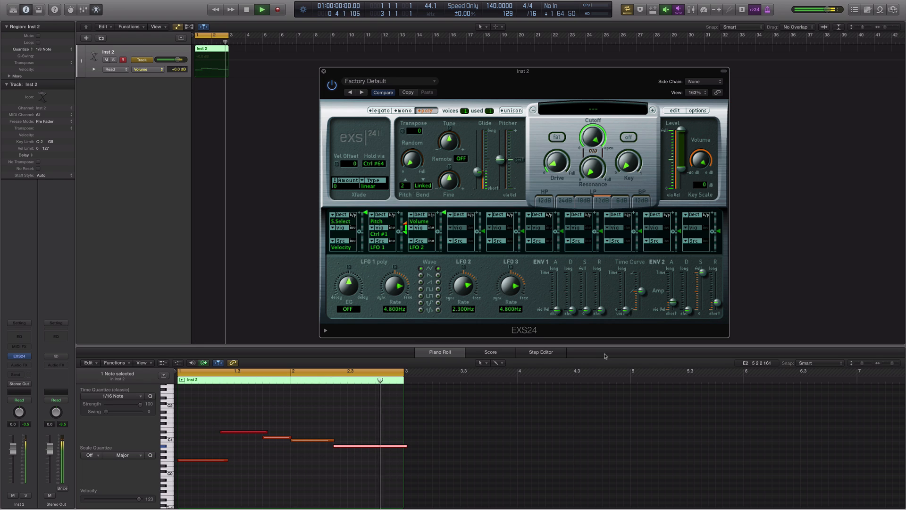
left_click_drag(673, 302, 674, 300)
key("space")
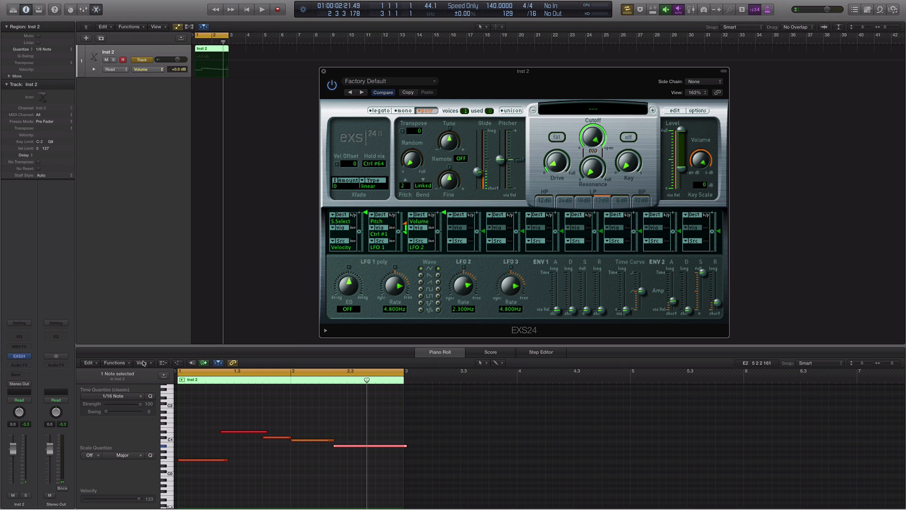
Add a Channel EQ with a 24 dB/Oct high cut in the low hundreds of hertz to Inst 2, audition it and close the plug-in windows
left_click(24, 336)
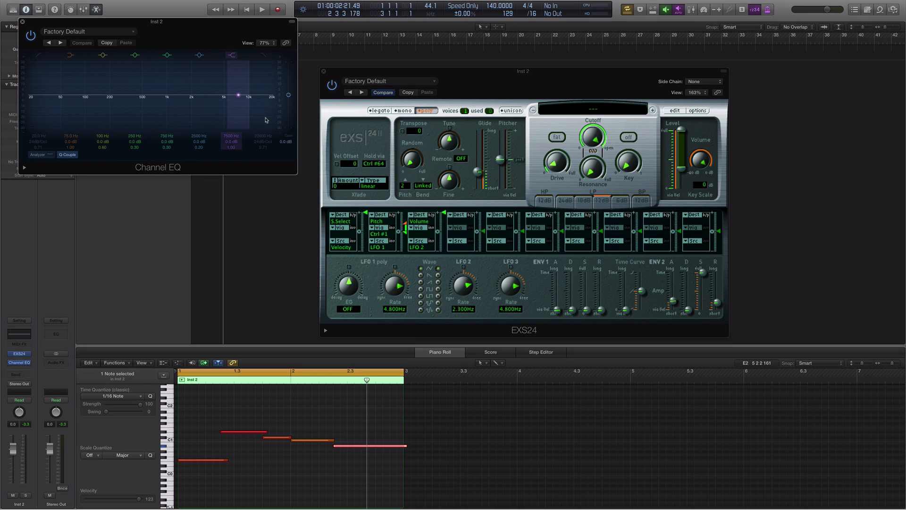
left_click(262, 57)
mouse_move(261, 139)
left_mouse_down()
mouse_move(261, 156)
mouse_move(261, 139)
left_mouse_up()
key("space")
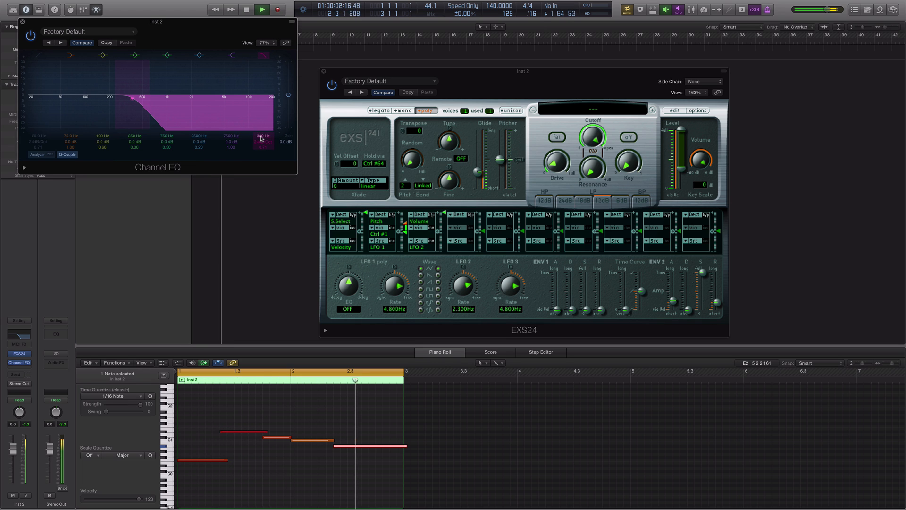
left_click(22, 23)
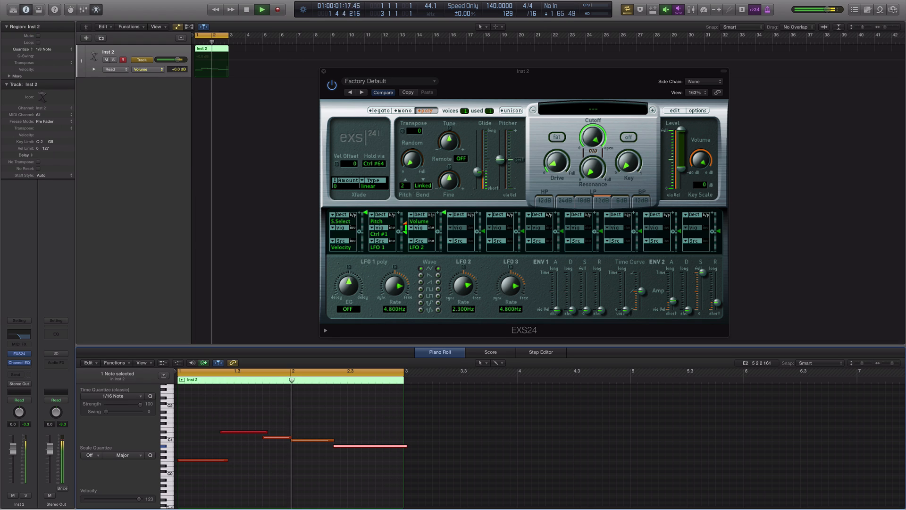
left_click(323, 72)
key("space")
Draw a short F1 note near the end of bar 2, trim it to end at bar 3, and play back the loop
key("t")
left_click(410, 460)
scroll(385, 438, "up", 2)
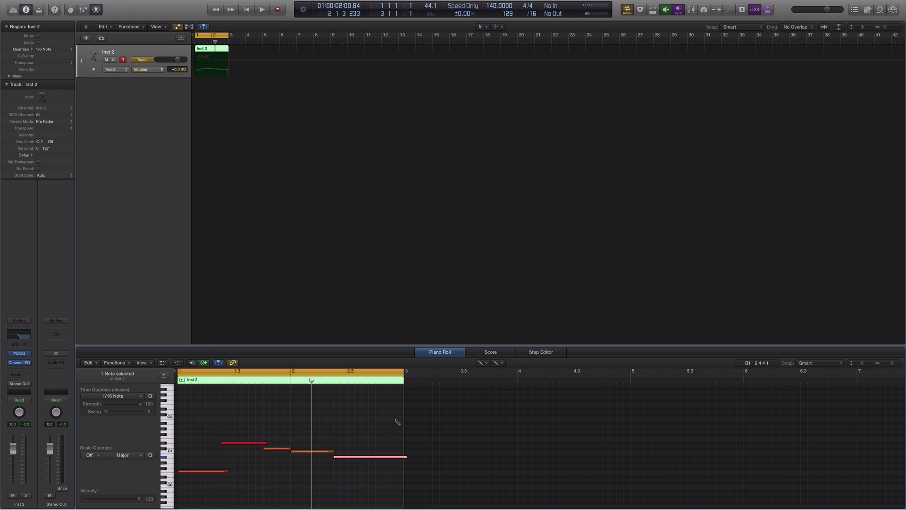
left_click(393, 437)
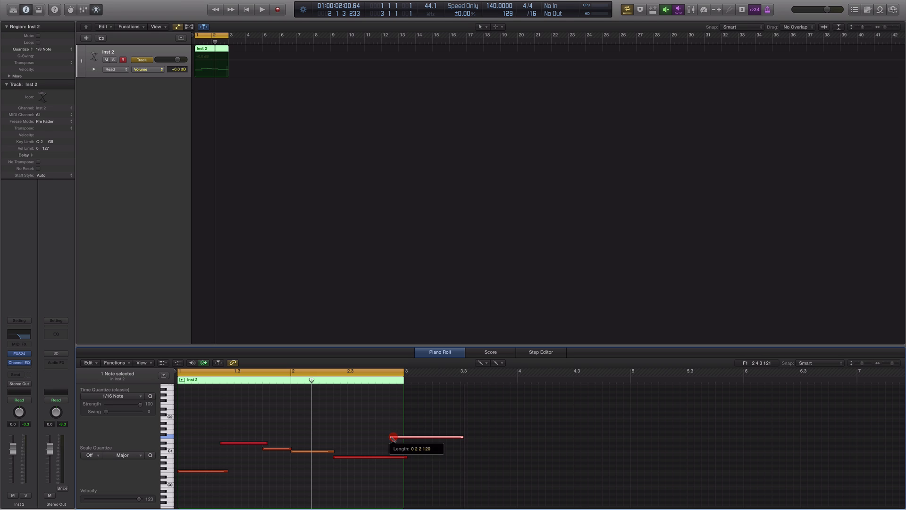
left_click_drag(460, 438, 402, 449)
key("space")
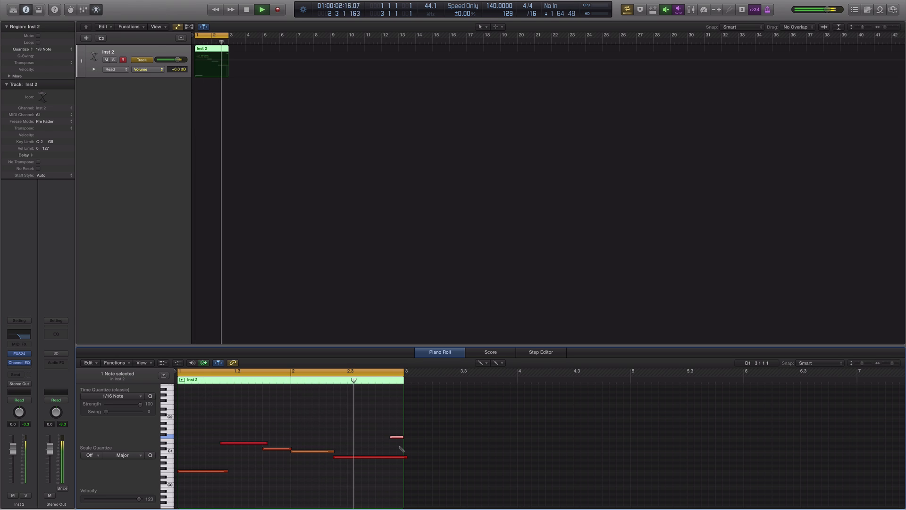
key("space")
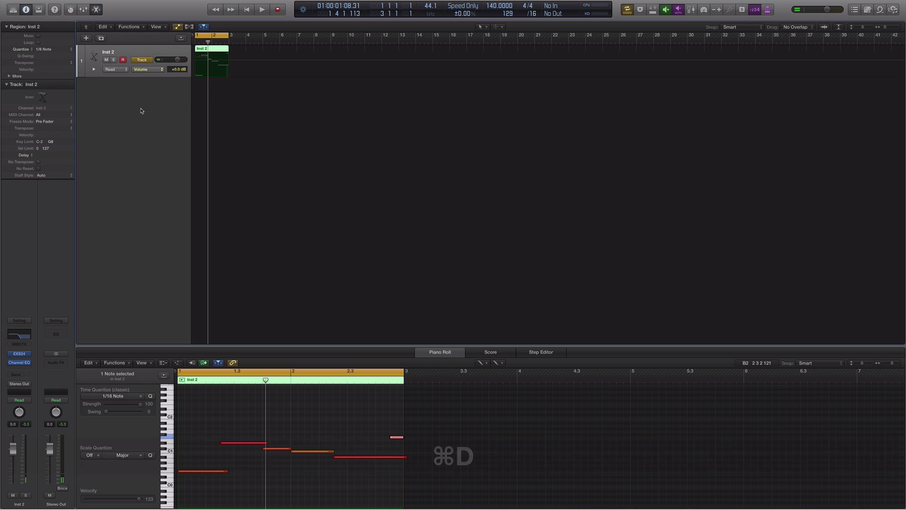
Duplicate the Inst 2 track with its settings and copy the two-bar region onto the new track
key("super+d")
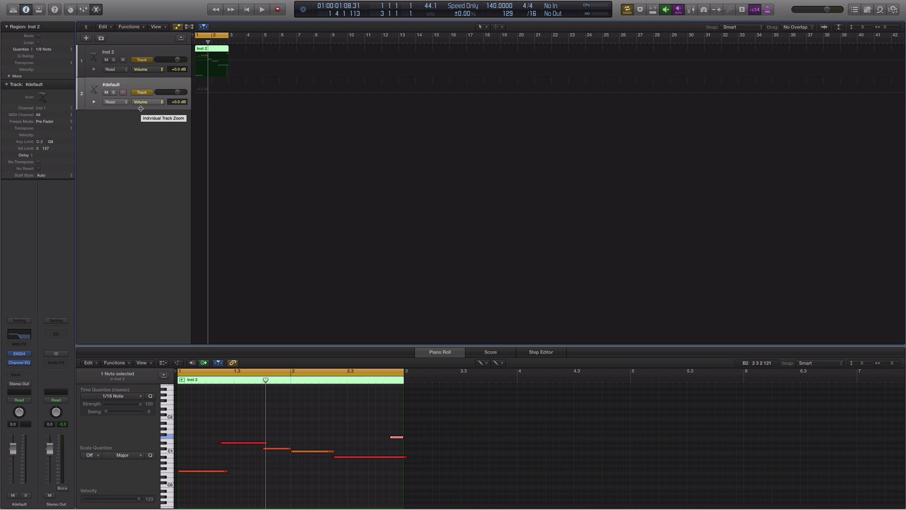
left_click_drag(211, 54, 210, 90)
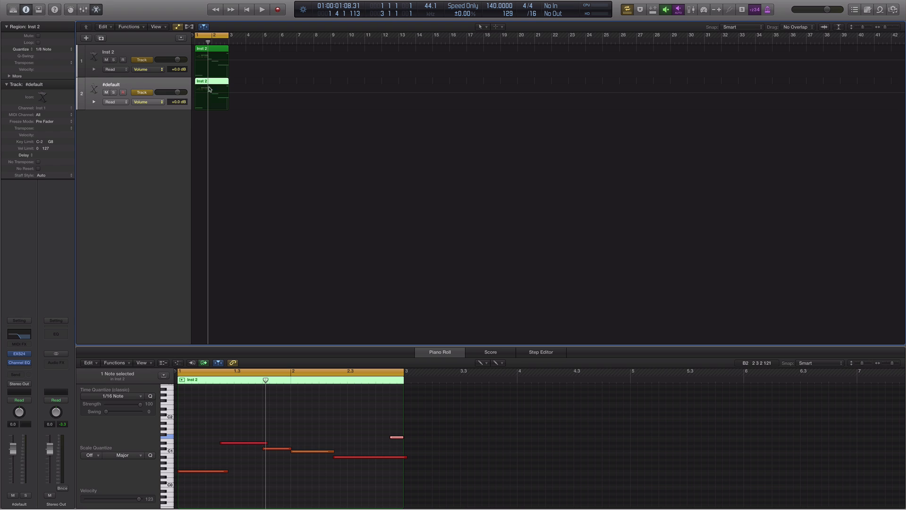
In the duplicate track's Channel EQ, enable the analyzer and a low cut at several hundred hertz, and raise the high cut to 20000 Hz
left_click(19, 362)
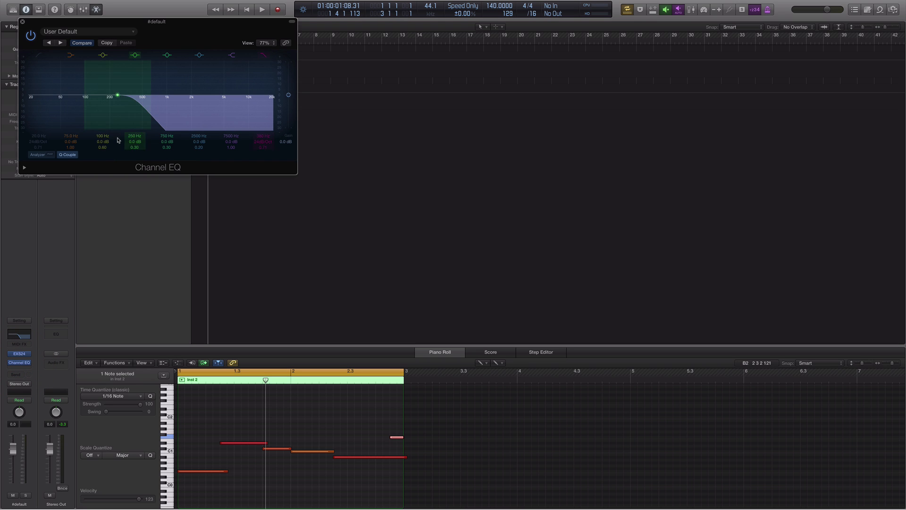
left_click(38, 155)
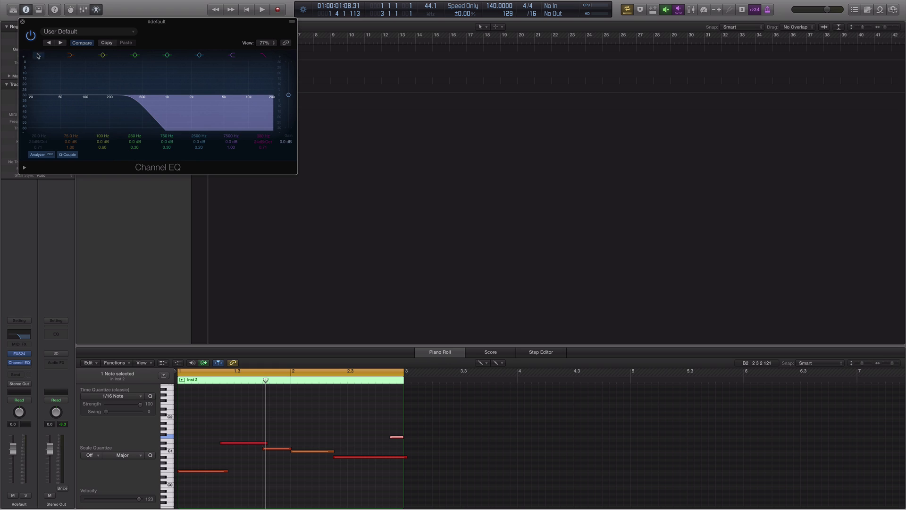
left_click_drag(36, 137, 36, 111)
left_click_drag(261, 135, 260, 121)
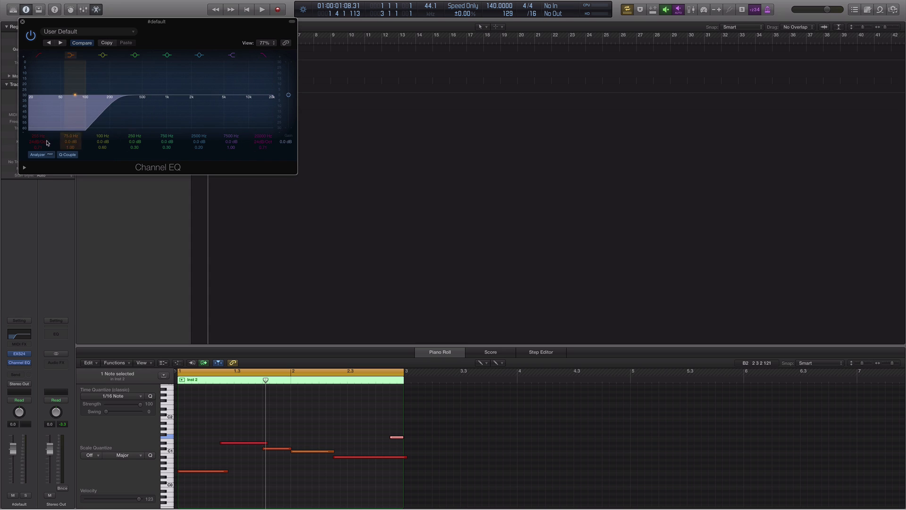
left_click_drag(37, 136, 37, 131)
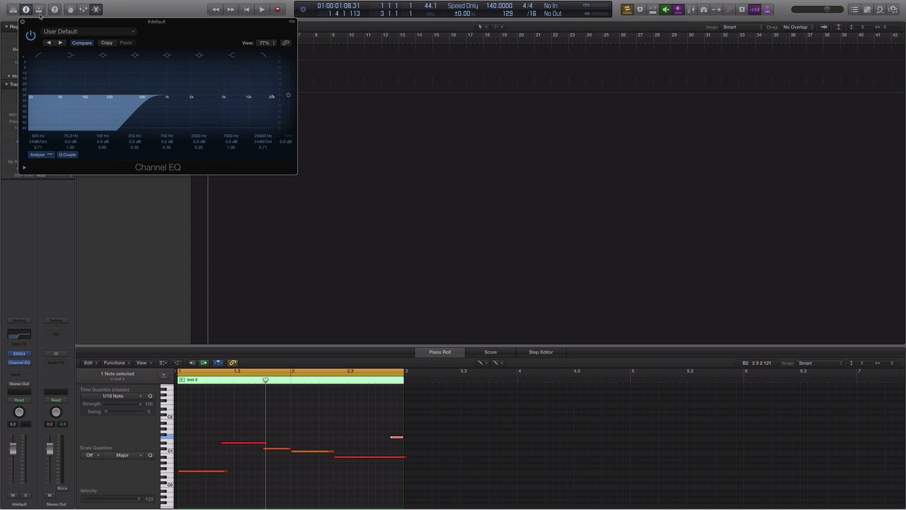
left_click(23, 22)
Solo the #default track during playback and readjust its Channel EQ low-cut frequency by ear
key("space")
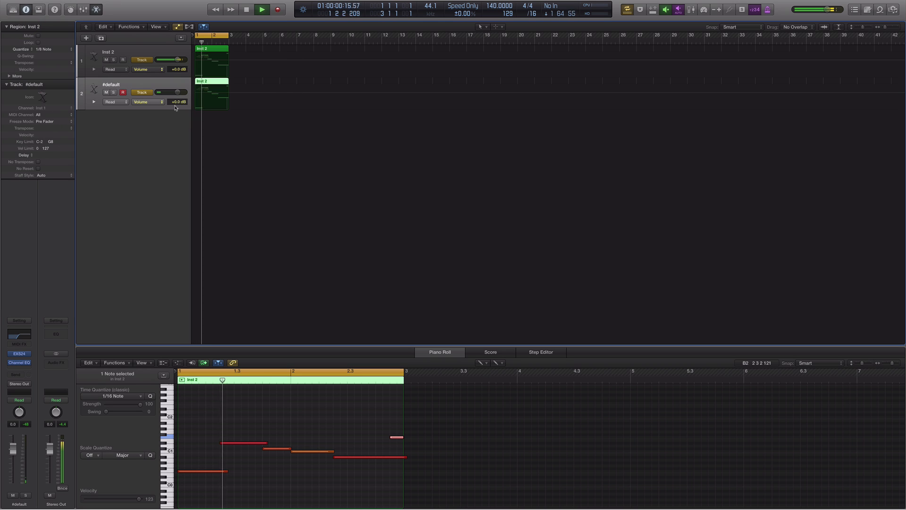
left_click(114, 93)
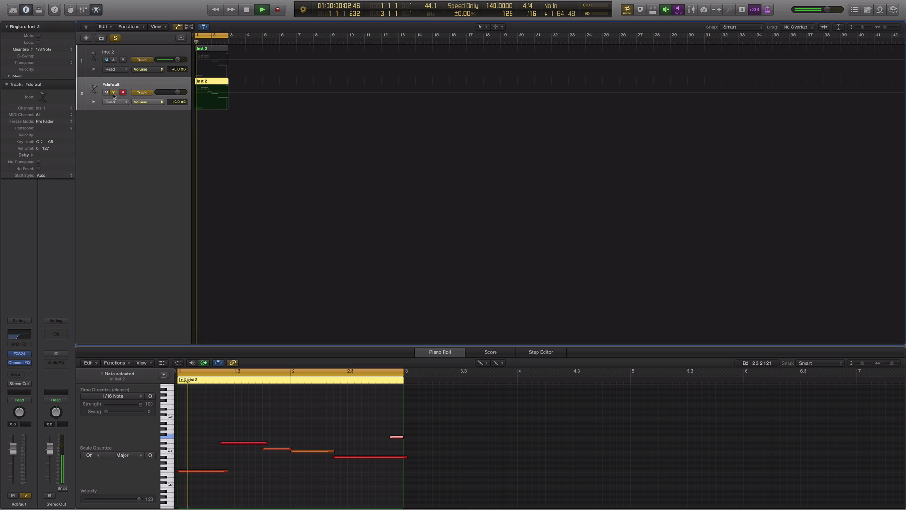
left_click(20, 355)
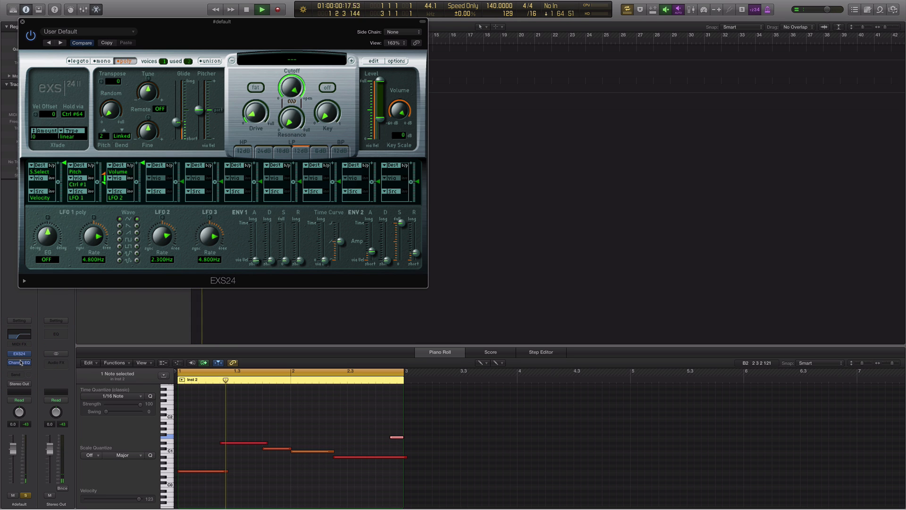
left_click(19, 362)
left_click_drag(38, 136, 36, 137)
left_click(22, 21)
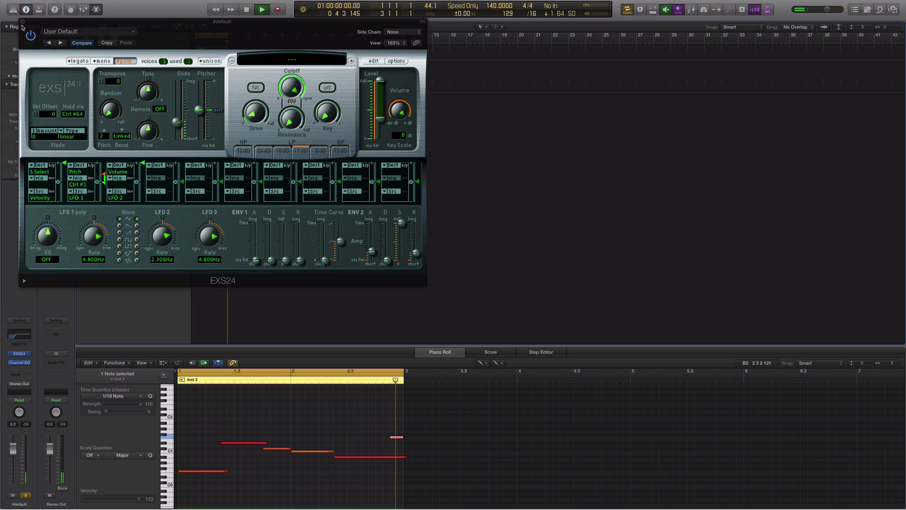
Insert Amp Designer after the Channel EQ on #default, step its preset forward to Ballad Clean and close the EXS24 window
left_click(19, 367)
mouse_move(30, 378)
mouse_move(83, 377)
left_click(134, 378)
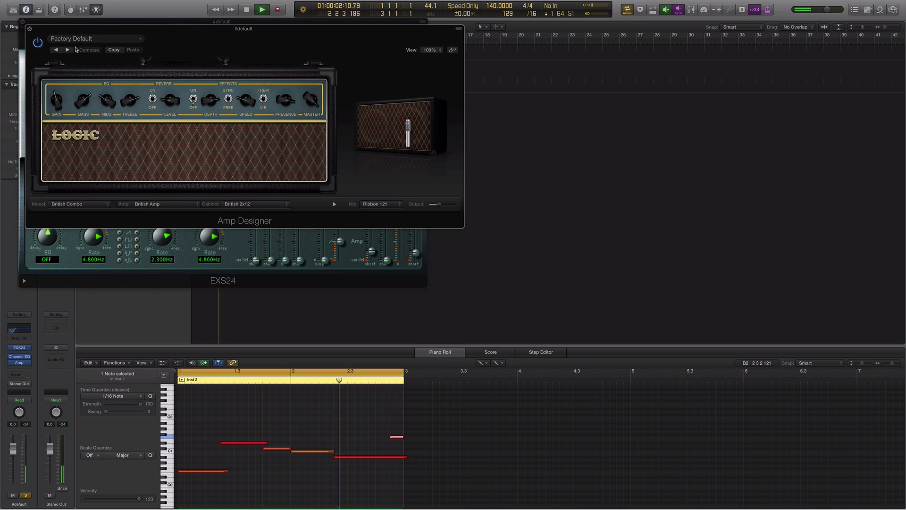
left_click(67, 50)
left_click(68, 50)
left_click(68, 50)
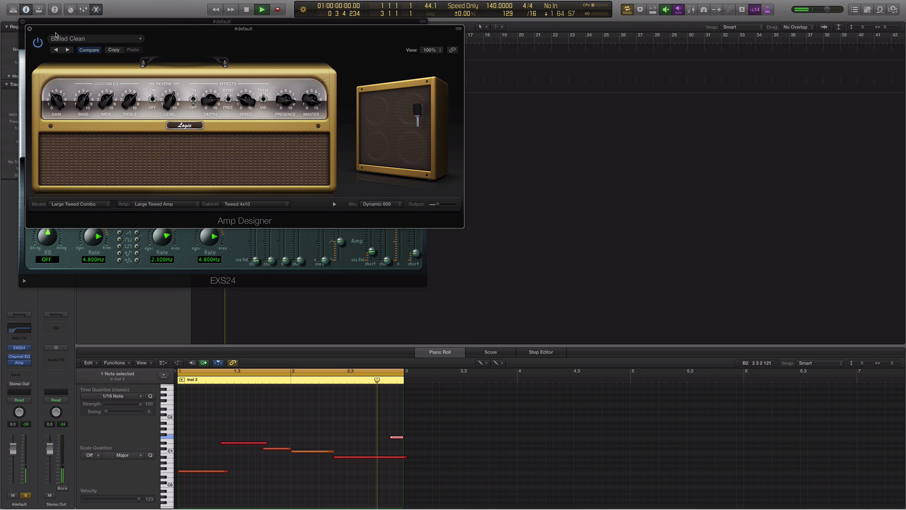
left_click_drag(61, 33, 325, 50)
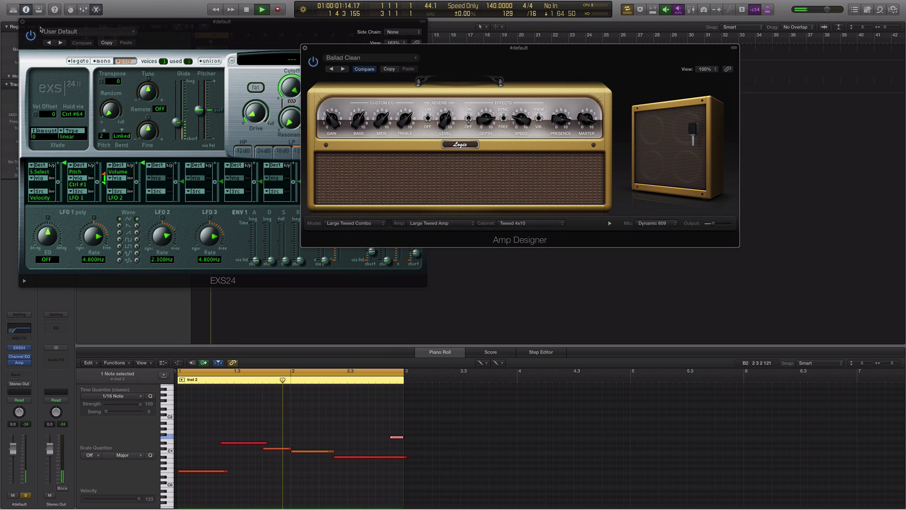
left_click(22, 21)
Solo Inst 2 together with #default, switch Amp Designer to the A-List Clean preset and listen to both layers
left_click(114, 60)
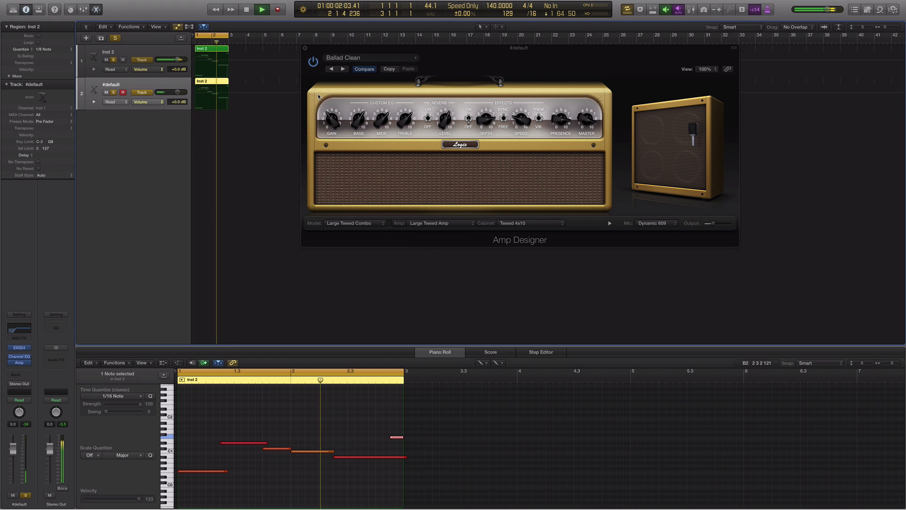
left_click(331, 70)
left_click(330, 69)
left_click(331, 68)
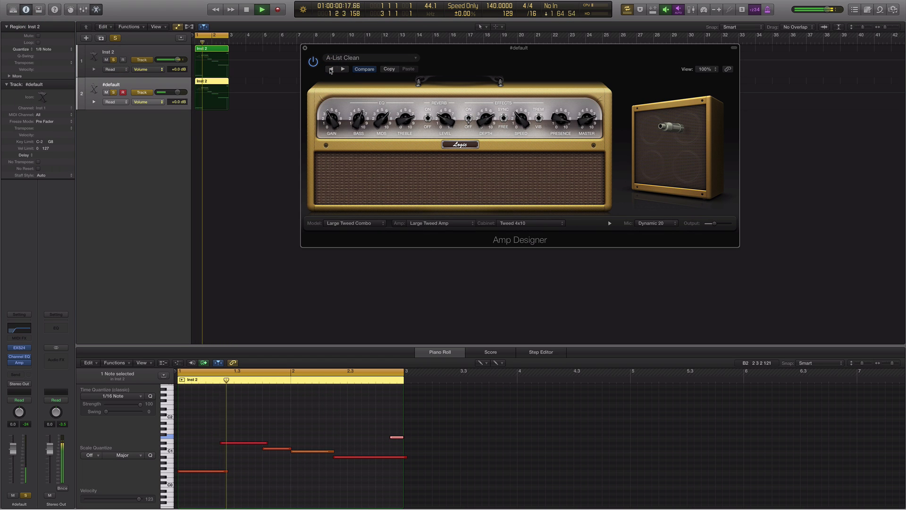
left_click(305, 47)
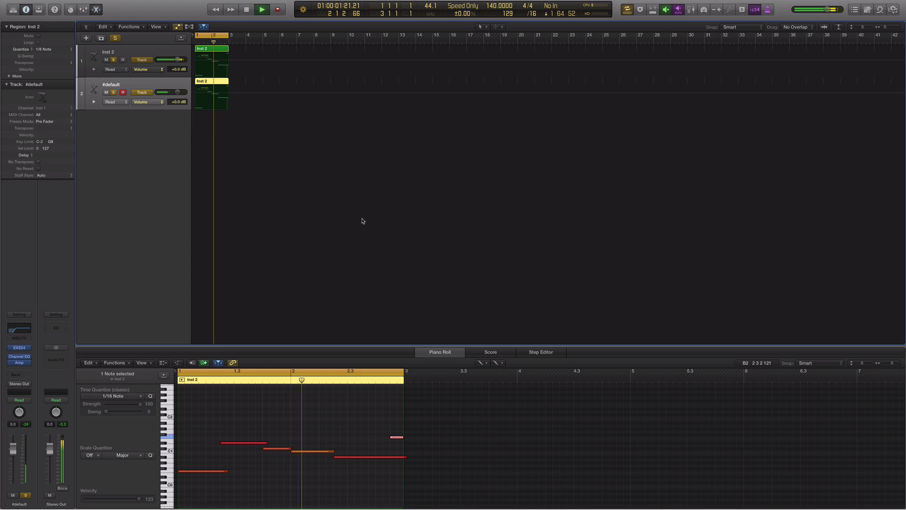
key("space")
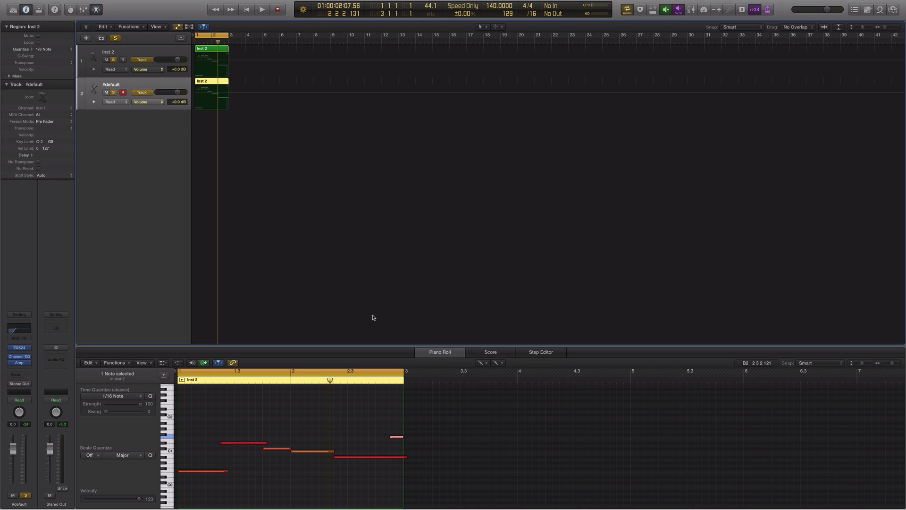
Turn off solo on the #default track and select the Inst 2 track
left_click(162, 56)
left_click(150, 81)
left_click(114, 93)
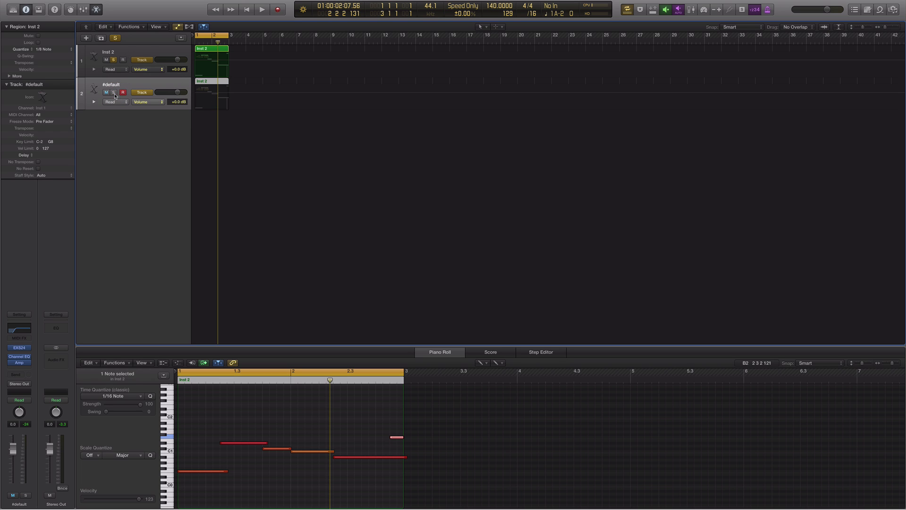
left_click(151, 53)
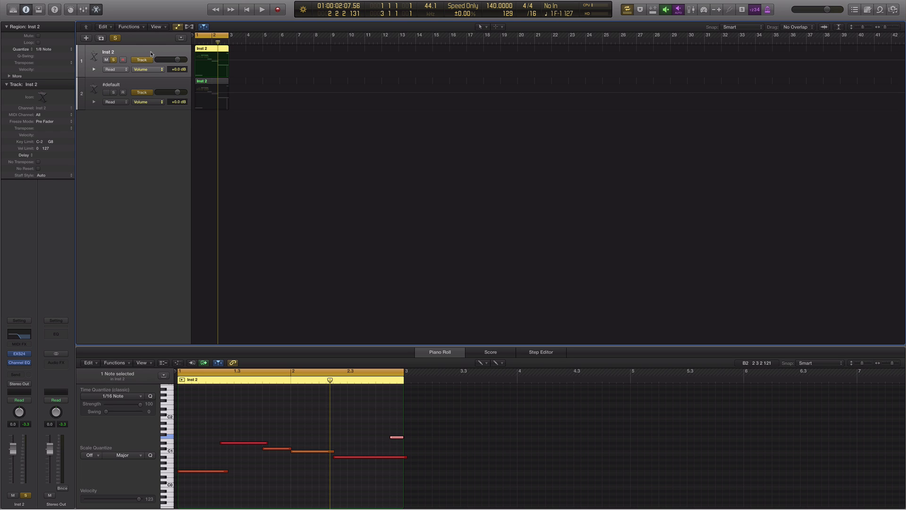